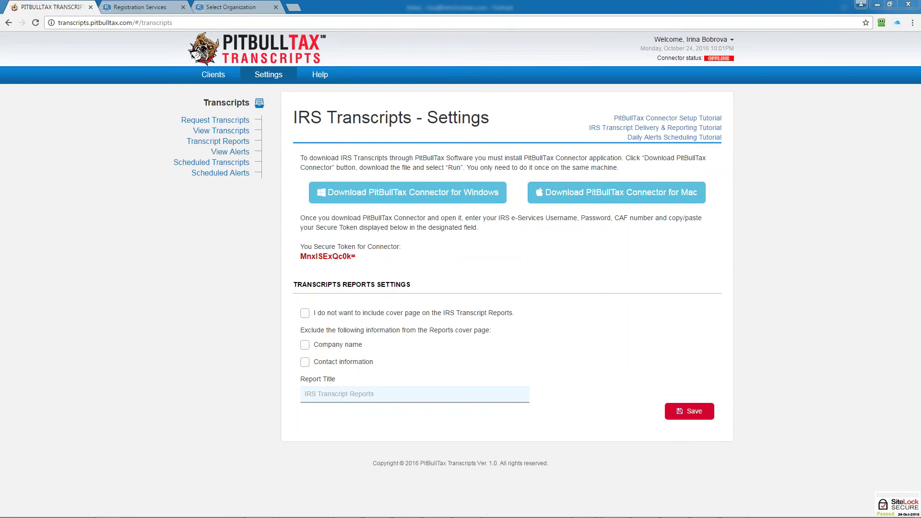
Step: Visit the IRS Registration Services tab, then return to the PitBullTax Transcripts settings tab
left_click(138, 6)
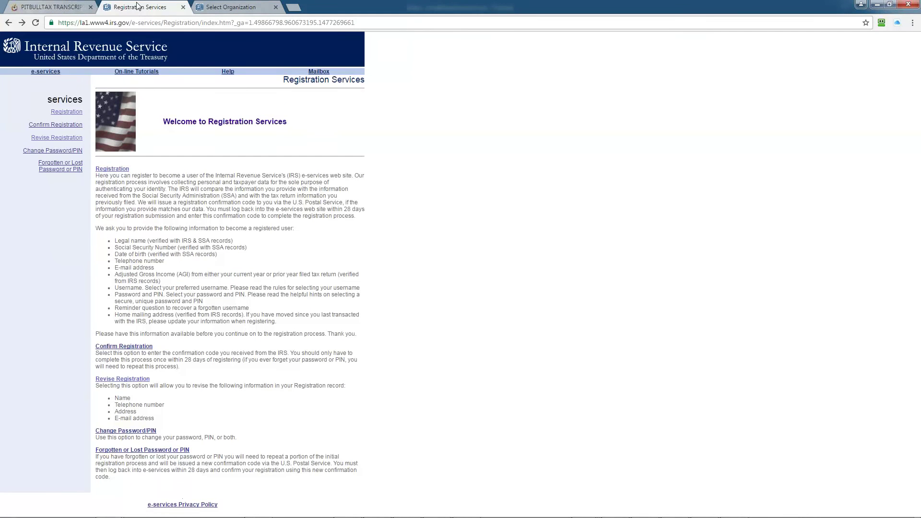
left_click(58, 7)
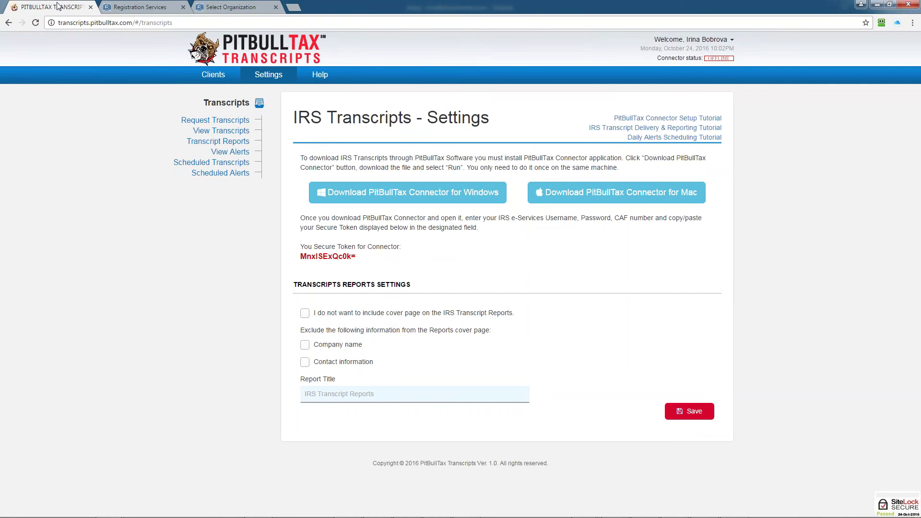
Step: Download the PitBullTax Connector for Windows setup and open the downloaded .exe
left_click(271, 79)
left_click(465, 197)
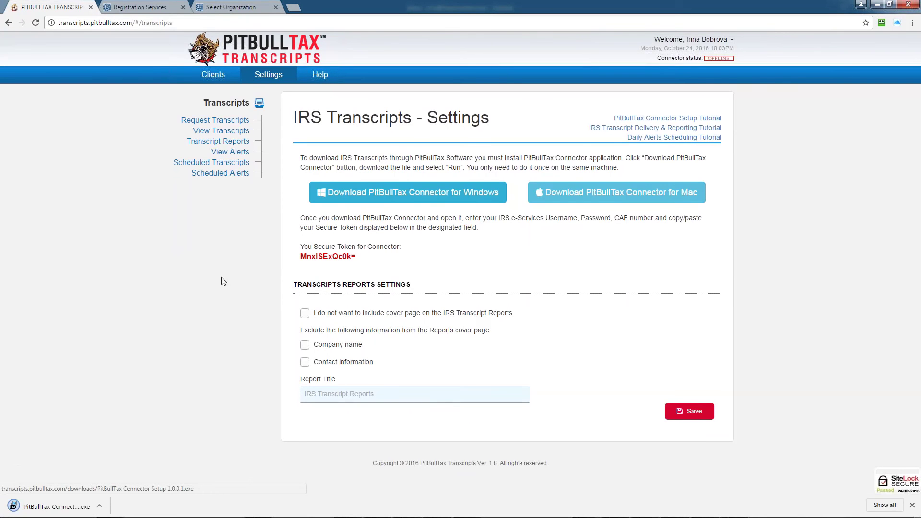
left_click(81, 509)
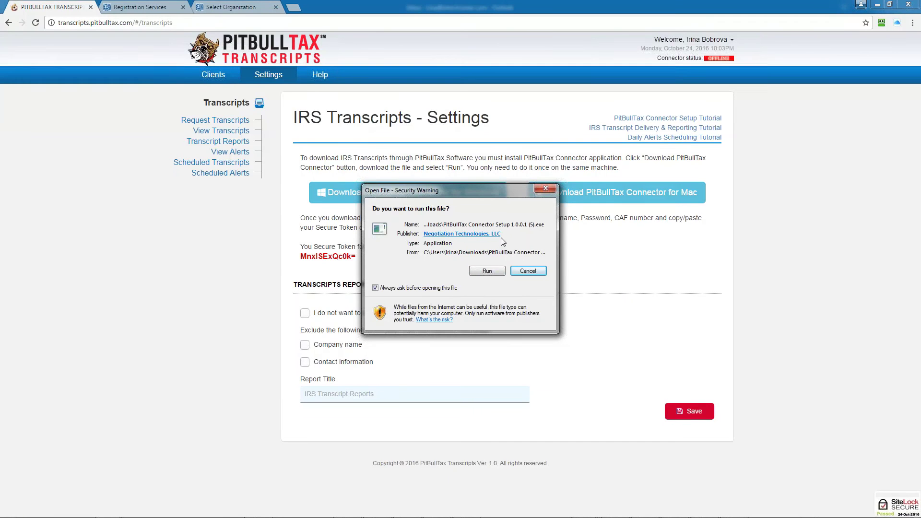
Step: Allow the Connector setup to run and install PitBullTax Connector
left_click(486, 272)
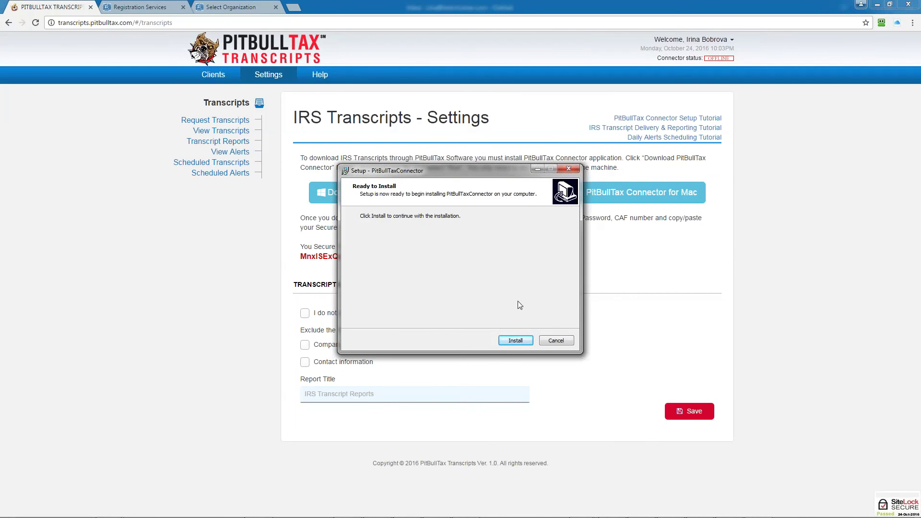
left_click(515, 341)
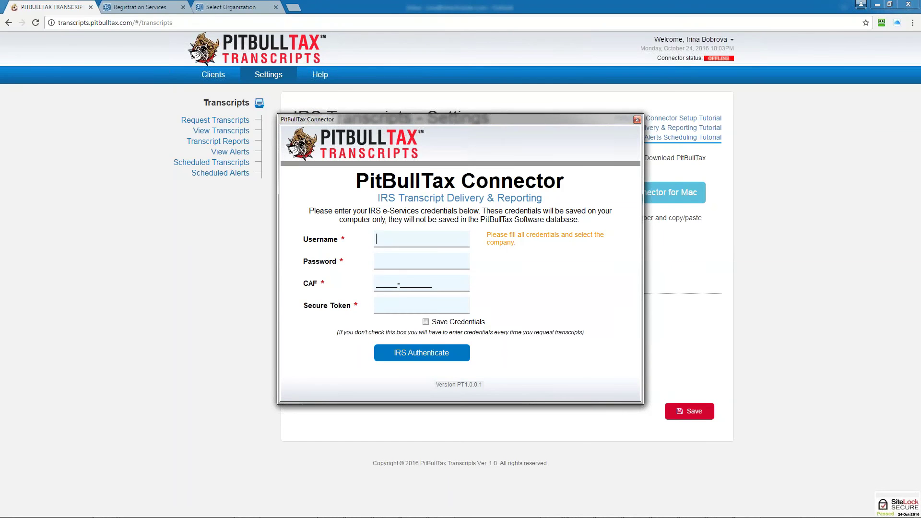
key("Tab")
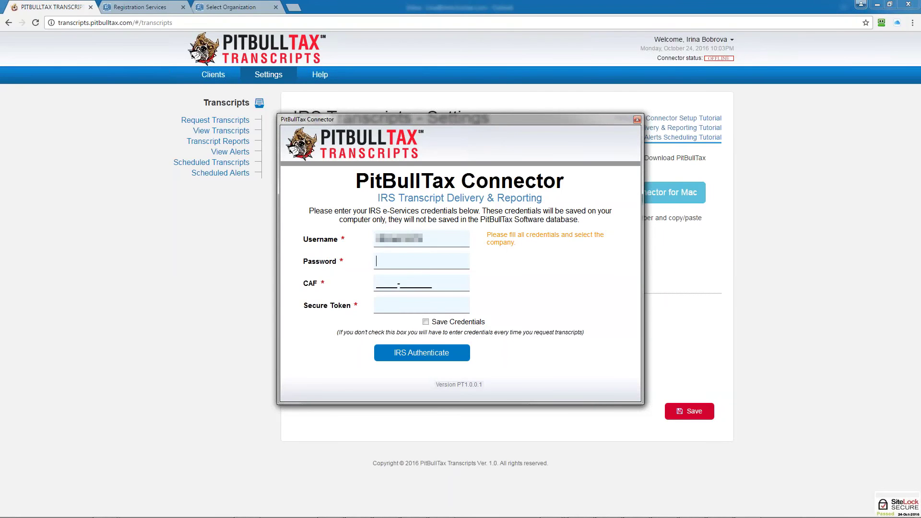
type("•••")
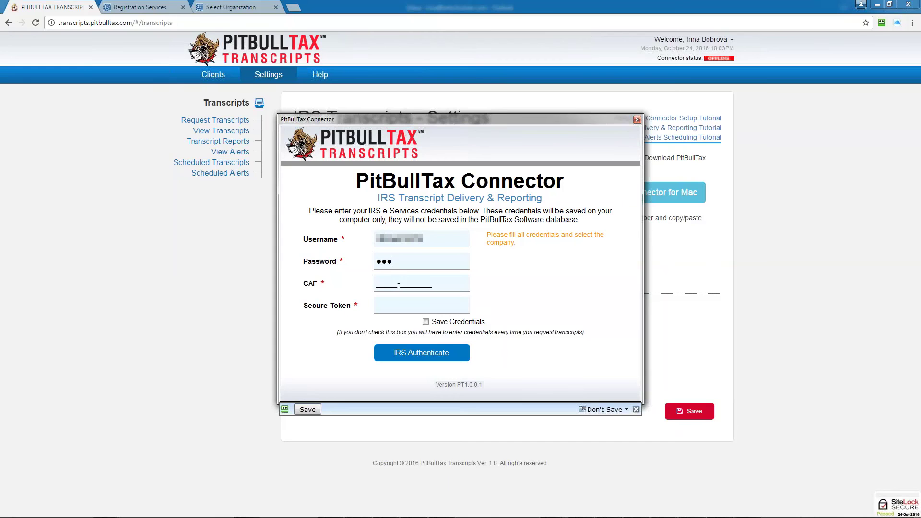
type("•••••")
type("•••••")
key("Tab")
type("0000")
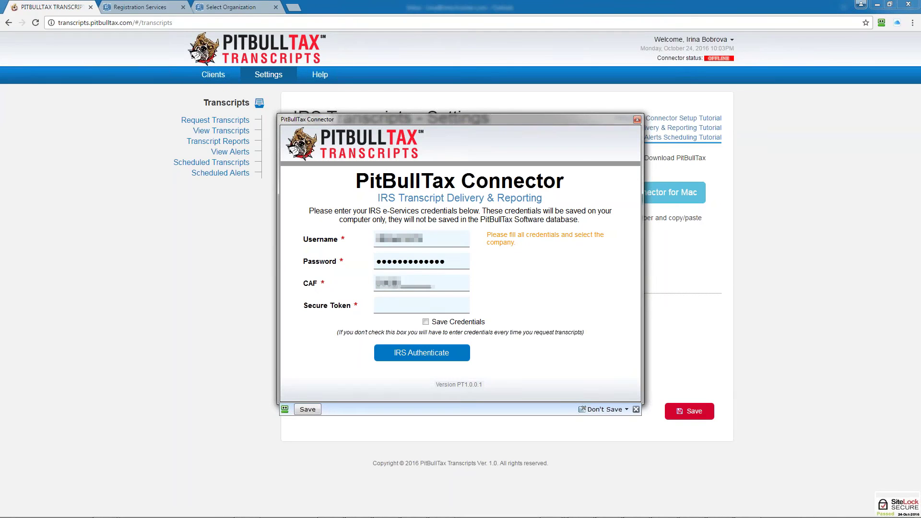
type("00000000")
type("0")
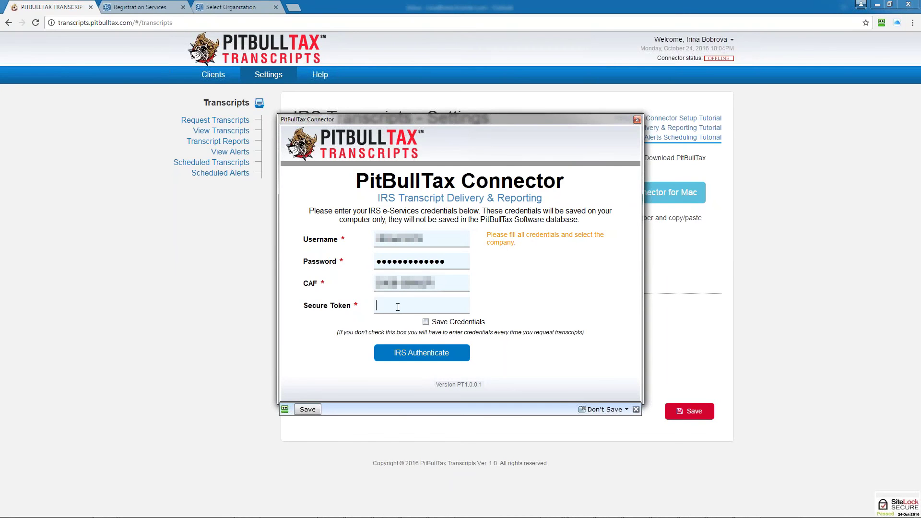
left_click(799, 253)
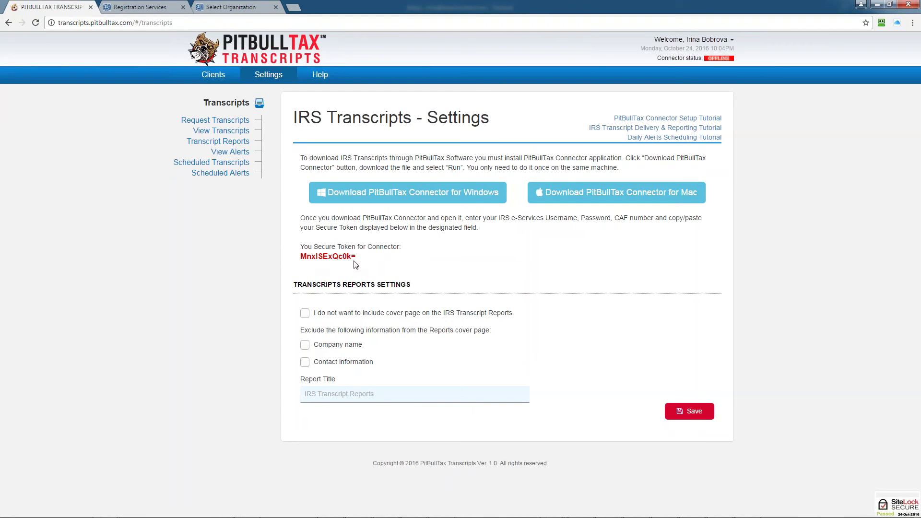
left_click_drag(306, 254, 355, 260)
key("ctrl+c")
left_click(803, 514)
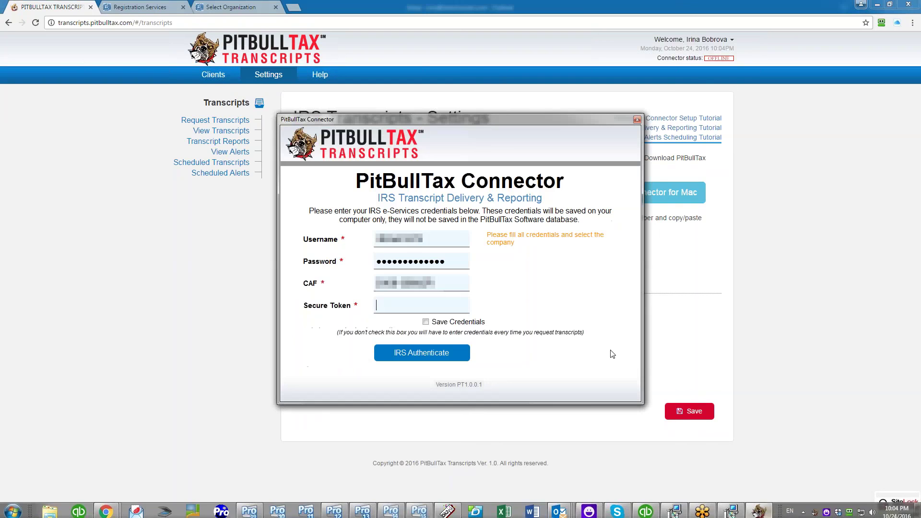
key("ctrl+v")
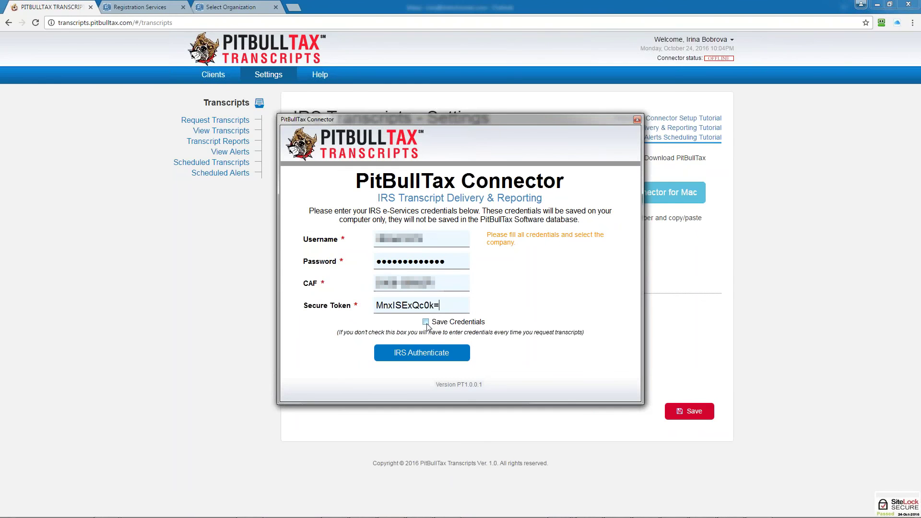
Step: Tick Save Credentials and authenticate the entered credentials with the IRS
left_click(426, 323)
left_click(461, 354)
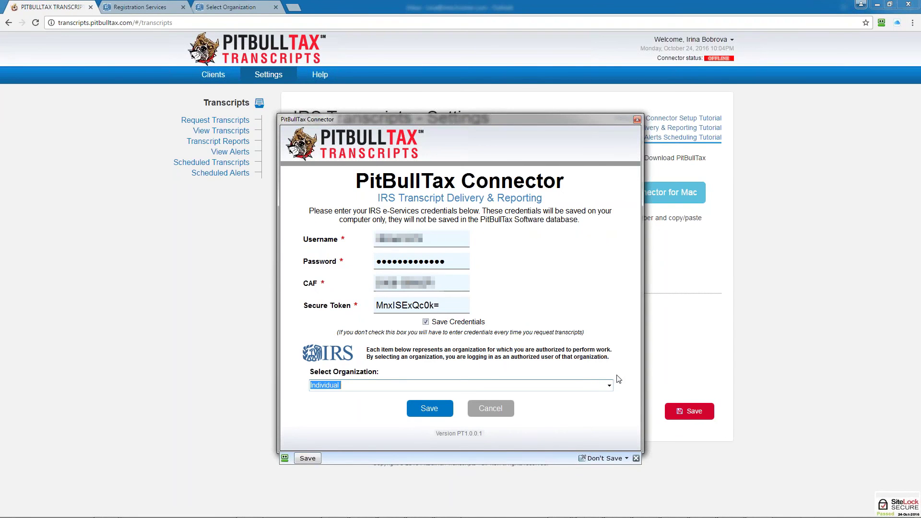
Step: Review the Connector's organization list, then switch to the IRS Select Organization browser page
left_click(609, 387)
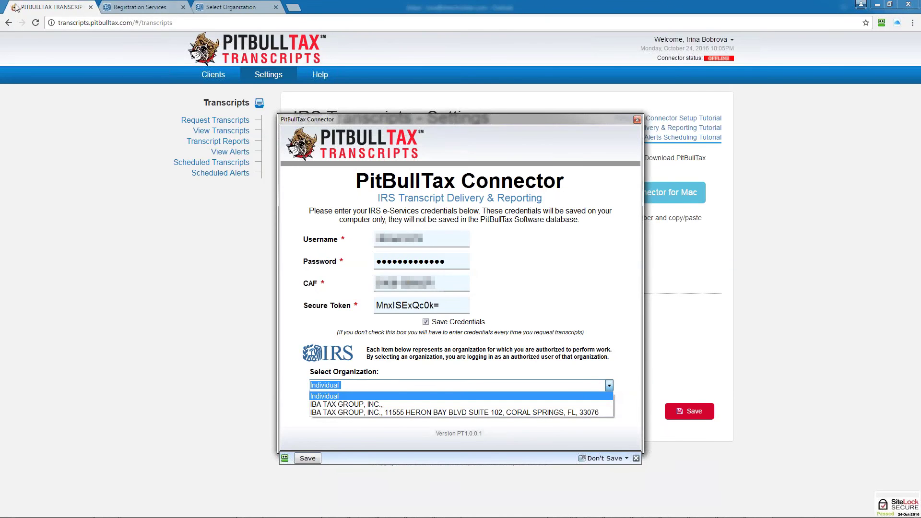
left_click(231, 7)
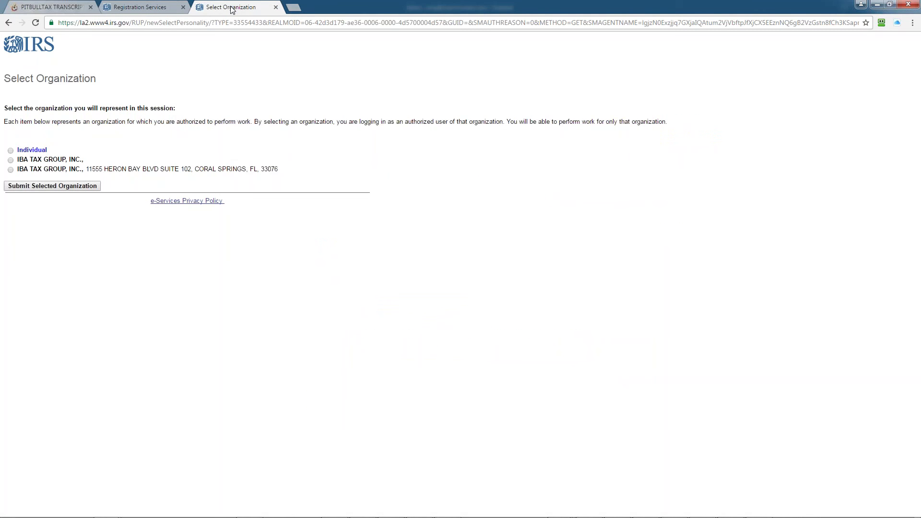
Step: Submit IBA TAX GROUP, INC. (Coral Springs) as the IRS organization, then return to PitBullTax
left_click(10, 170)
left_click(24, 186)
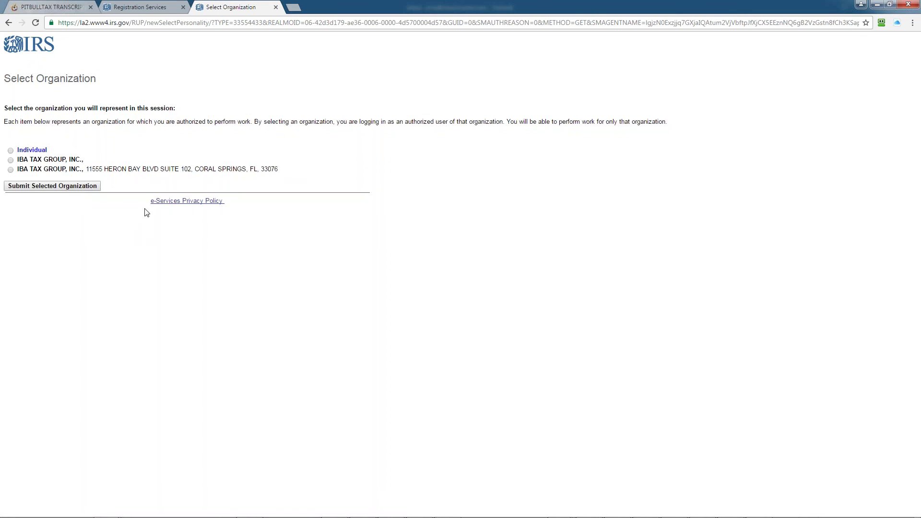
left_click(21, 171)
left_click(25, 188)
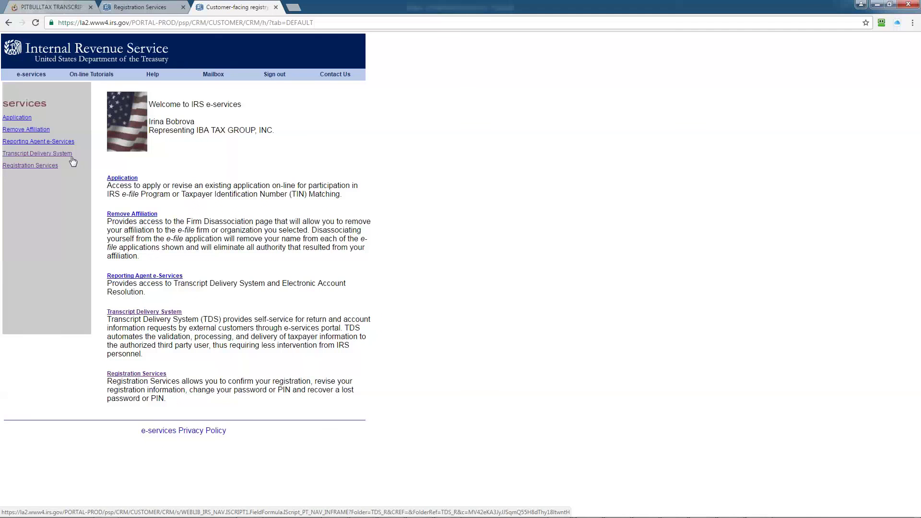
left_click(48, 7)
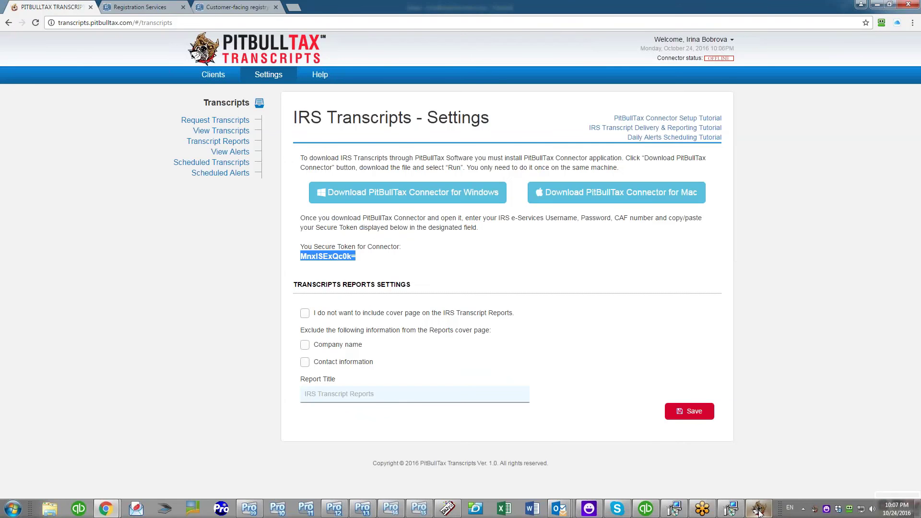
Step: Choose IBA TAX GROUP, INC. (Coral Springs) from the Connector's Select Organization dropdown
left_click(760, 514)
left_click(610, 386)
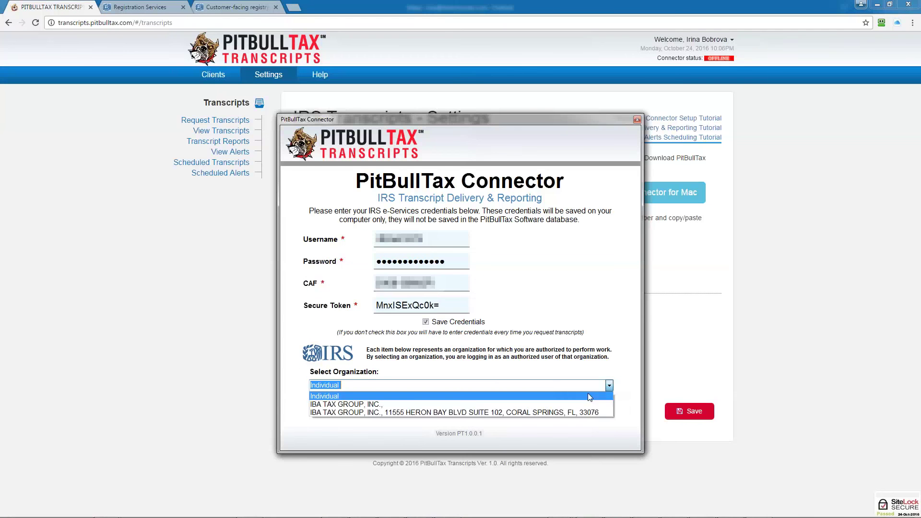
left_click(551, 412)
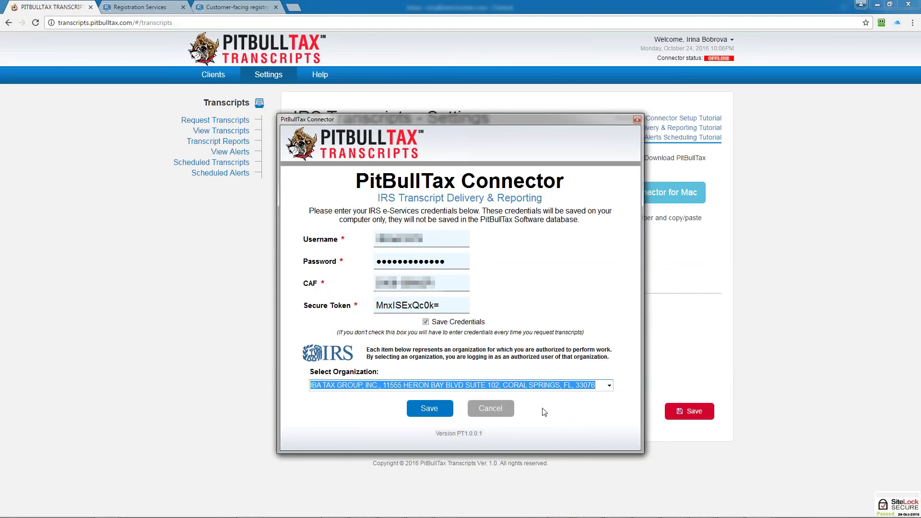
Step: Save the Connector's credentials and organization so it runs in the background
left_click(429, 410)
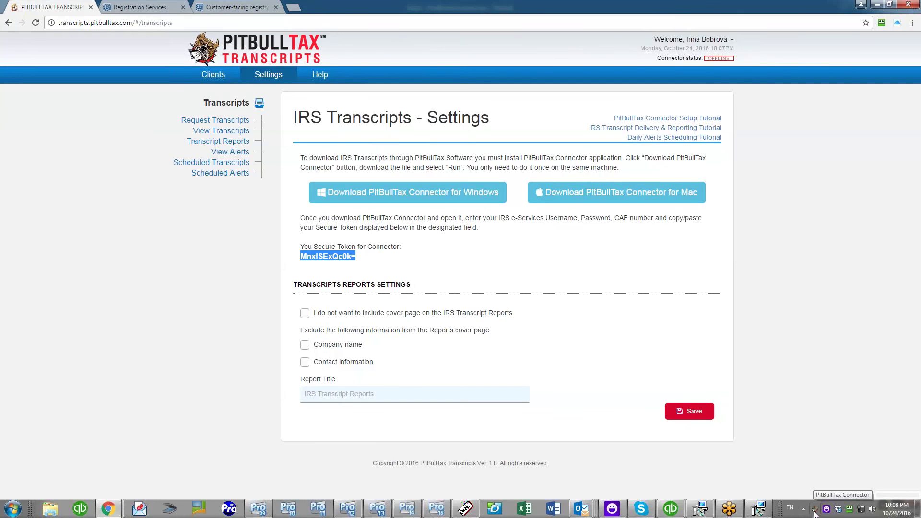
left_click(816, 513)
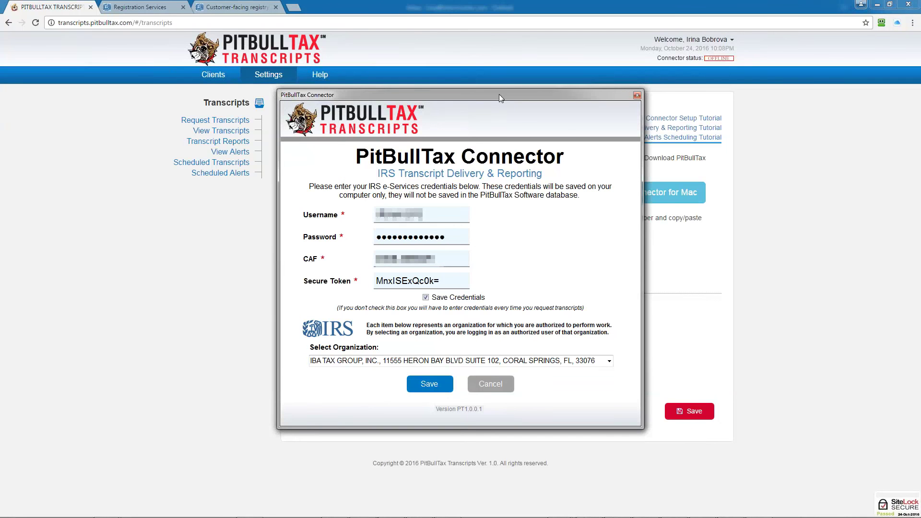
left_click(491, 385)
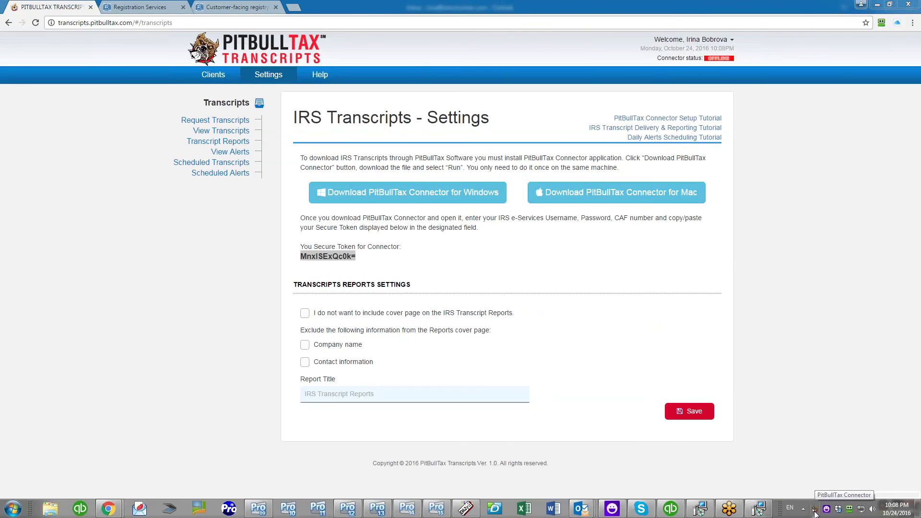
left_click(814, 513)
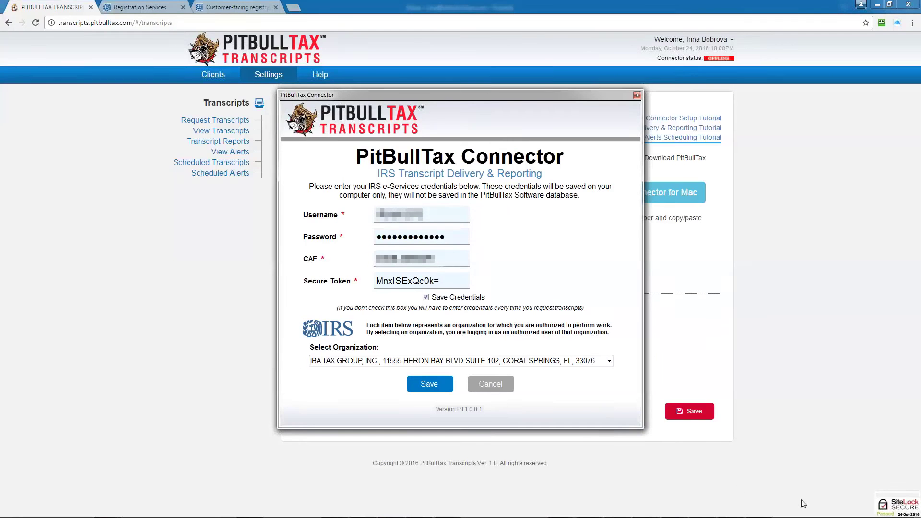
left_click(492, 382)
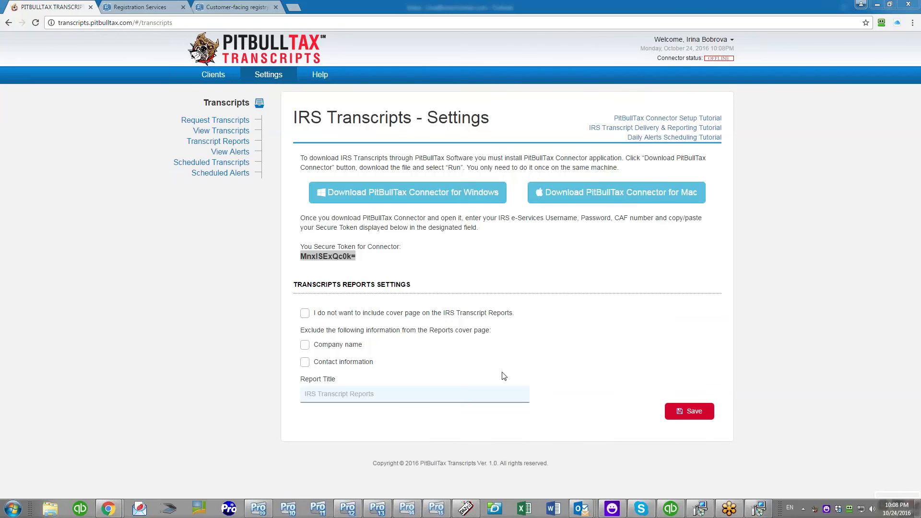
Step: Launch PitBullTax Connector from a Start menu search for 'PitBul', then return to the Transcripts settings page
left_click(13, 509)
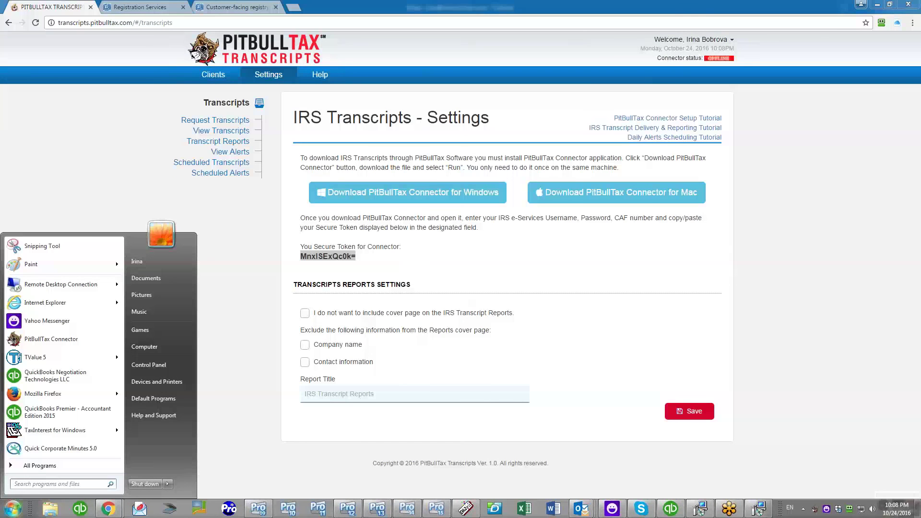
type("PitBul")
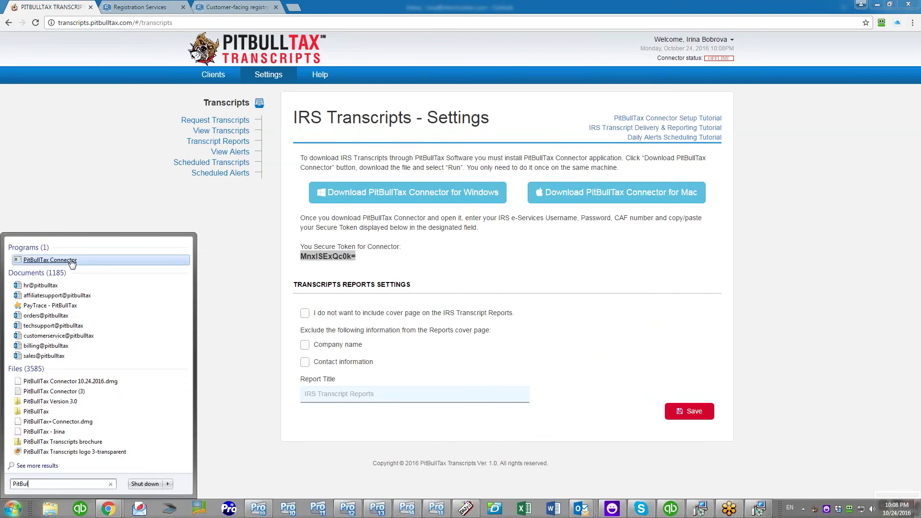
left_click(50, 260)
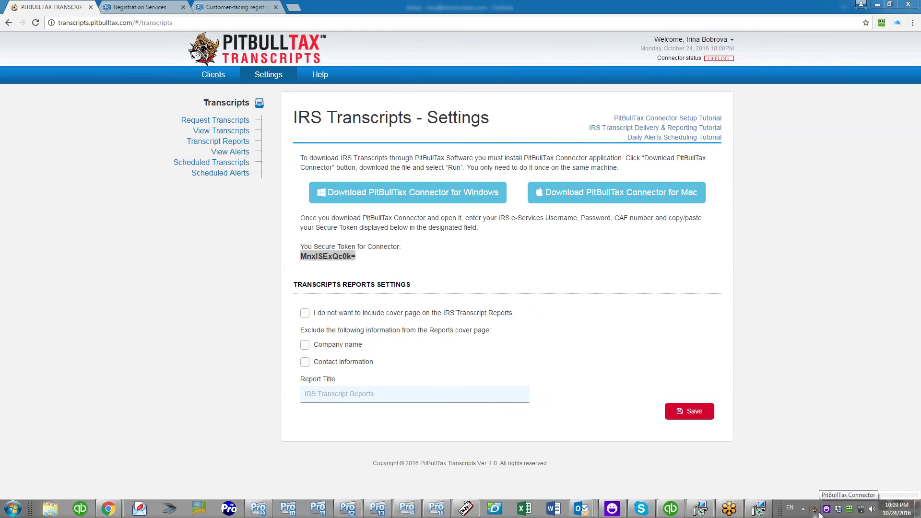
left_click(813, 194)
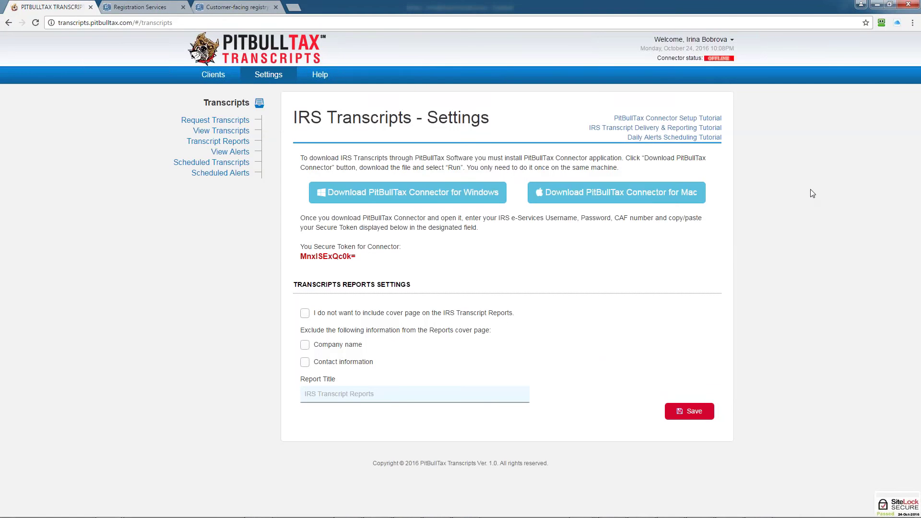